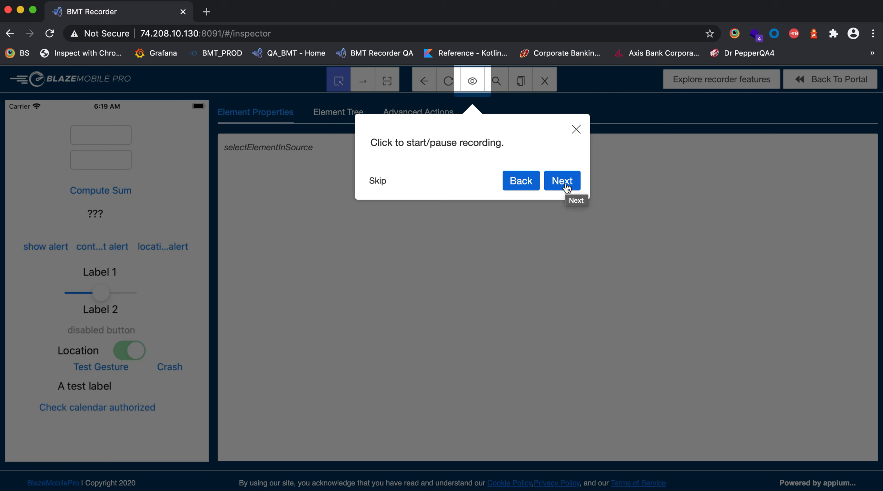
Go through the remaining recorder tour explanations and end the tour
click(567, 187)
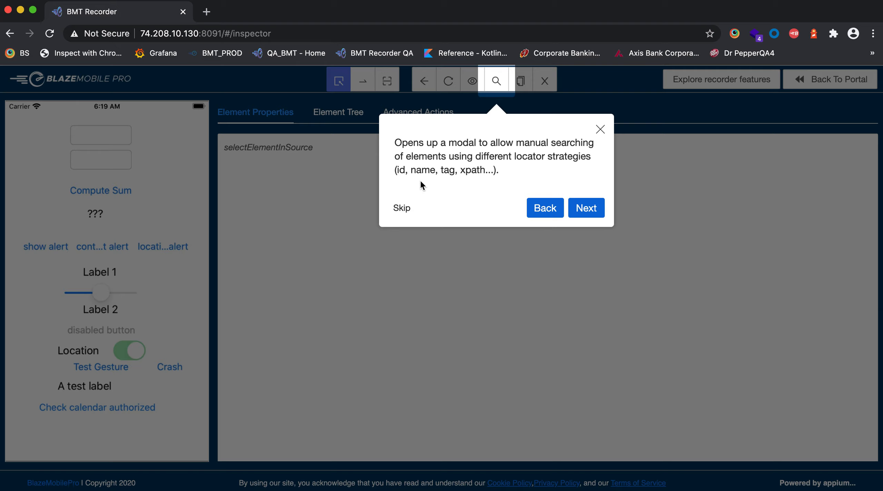
click(588, 209)
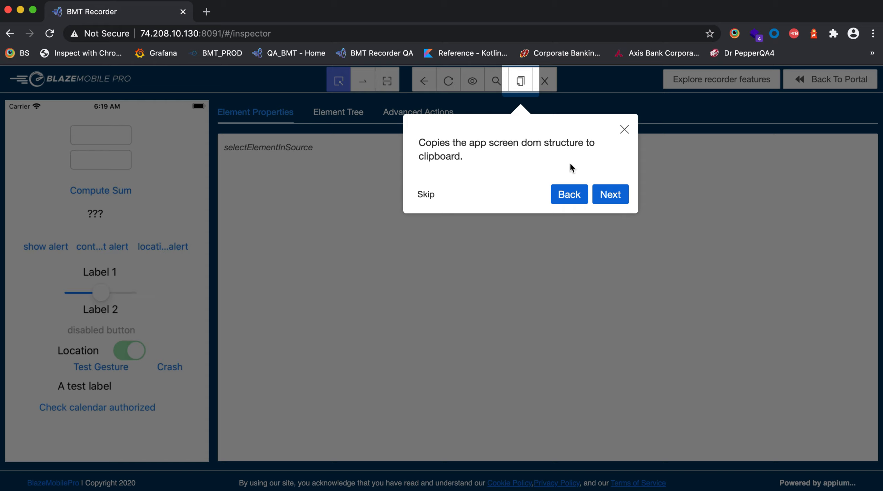
click(618, 196)
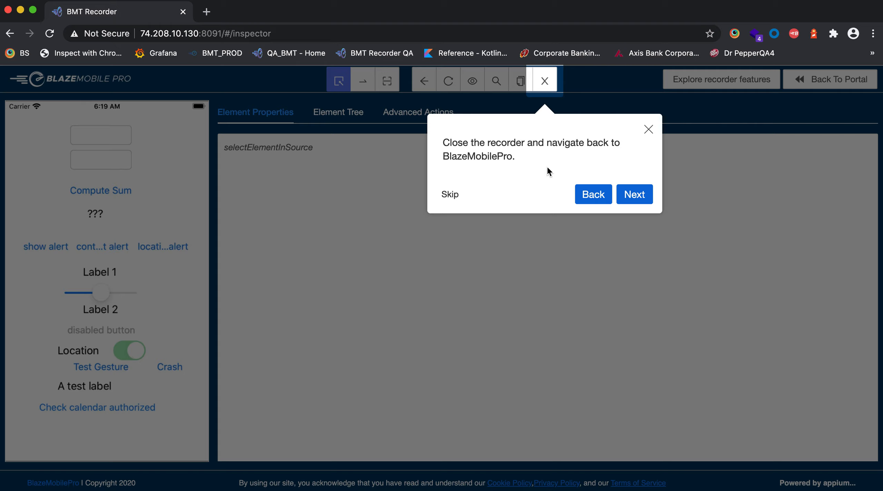
click(644, 200)
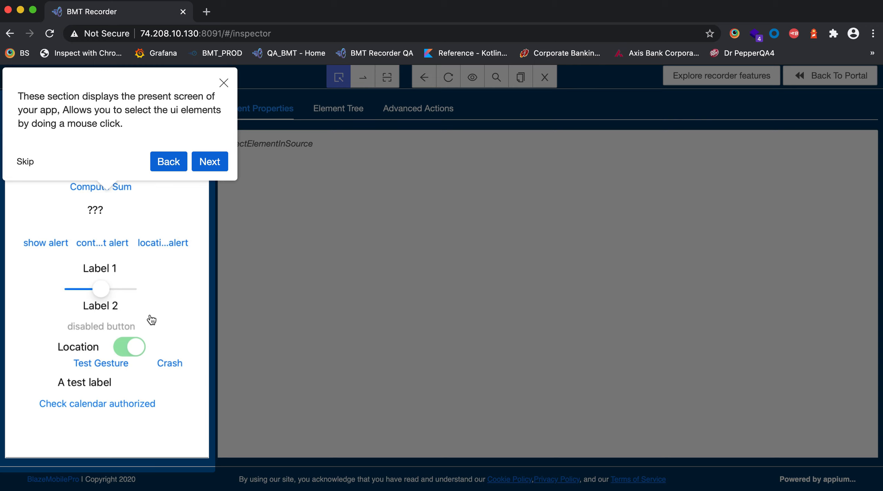
click(218, 163)
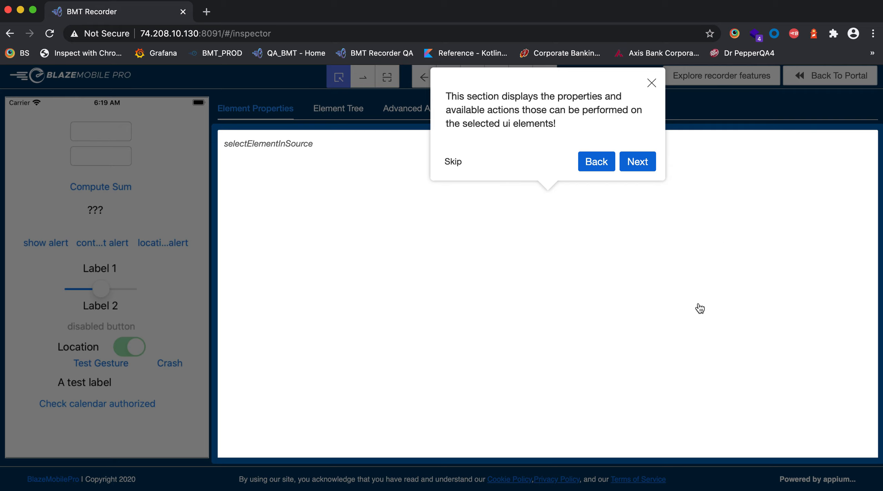
click(642, 166)
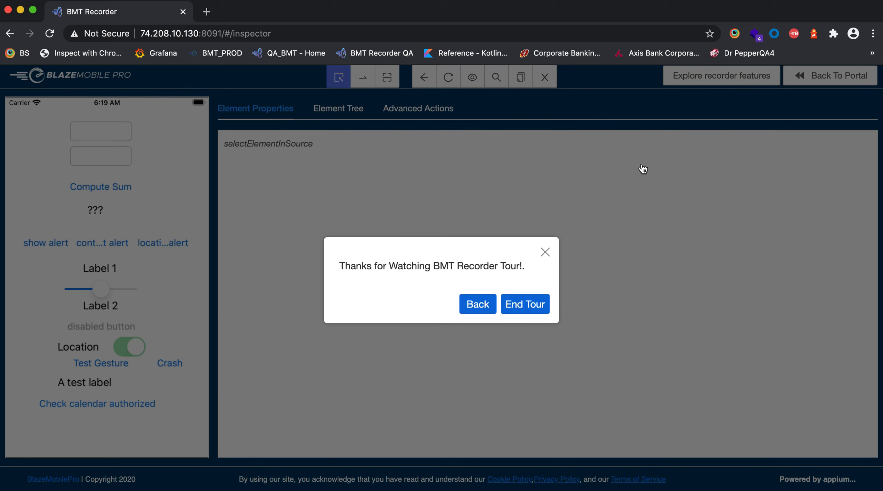
click(534, 308)
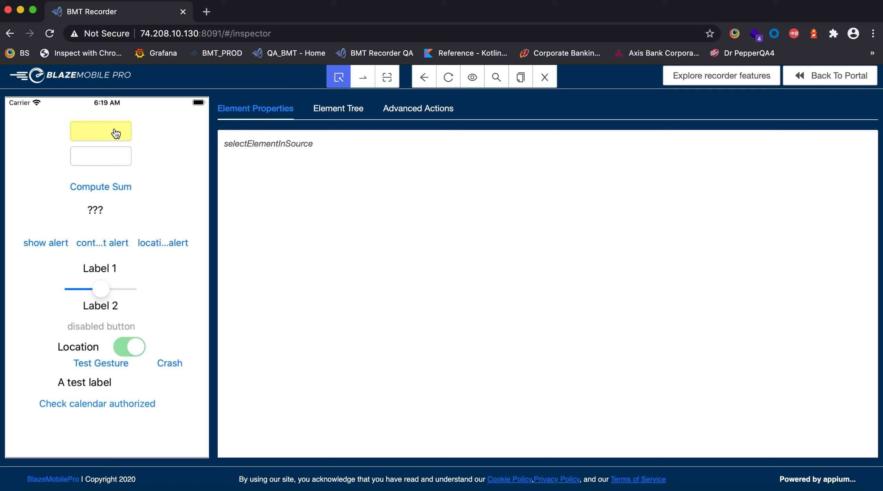
Inspect the available actions, selectors and attributes of the first number field and the Compute Sum element
click(116, 134)
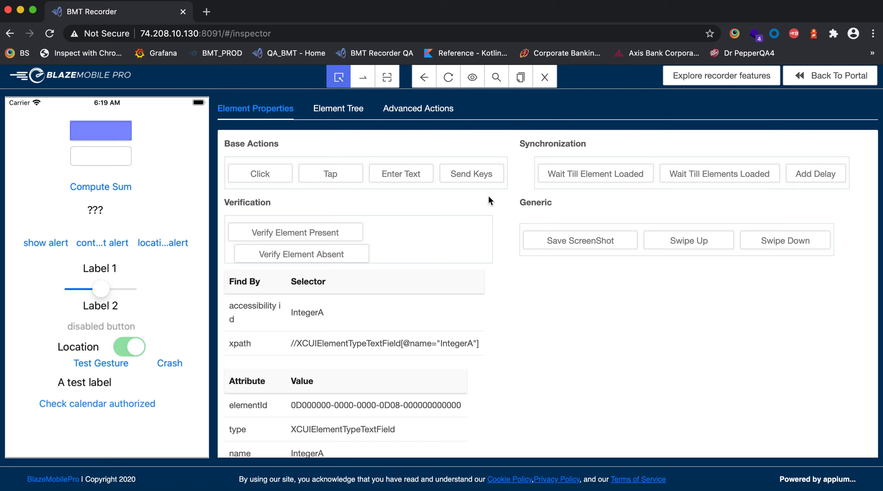
click(589, 242)
scroll(511, 324, down, 5)
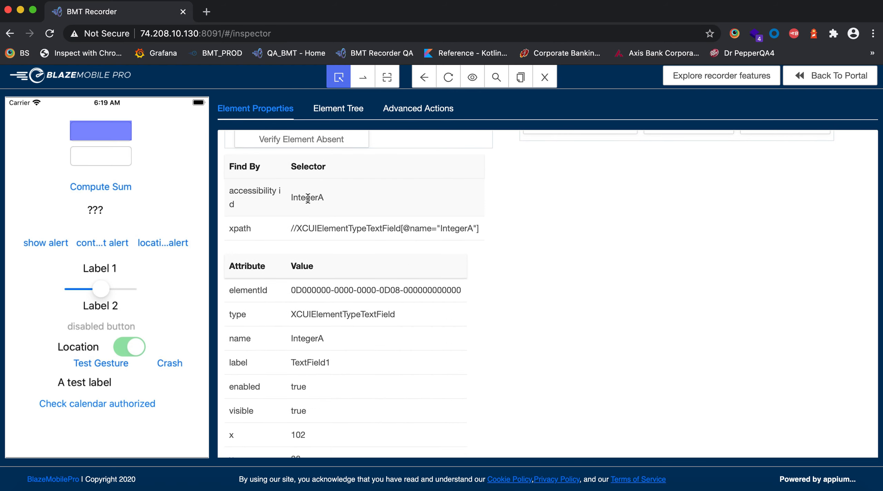
double_click(311, 197)
double_click(311, 339)
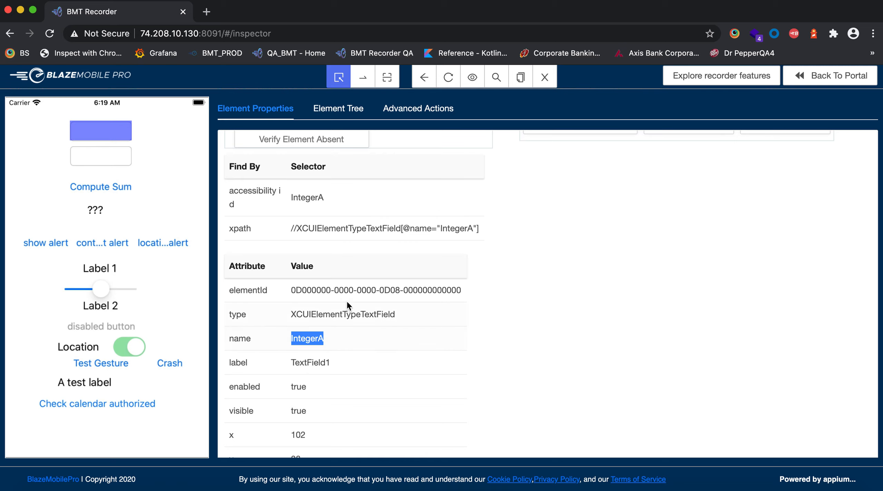
double_click(364, 290)
click(422, 380)
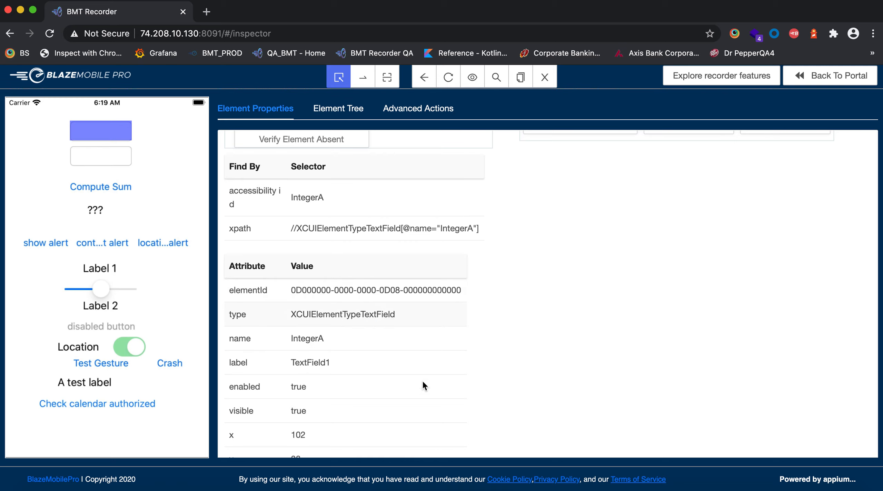
scroll(428, 390, down, 3)
scroll(428, 390, up, 5)
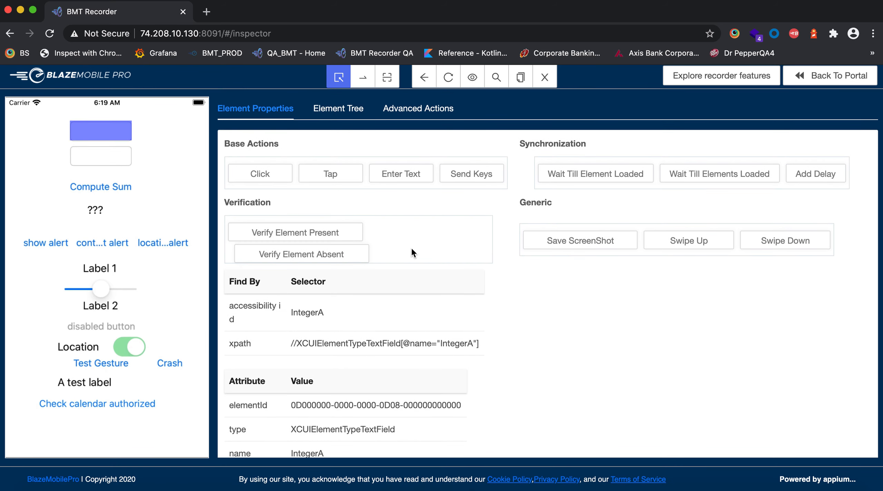
click(100, 188)
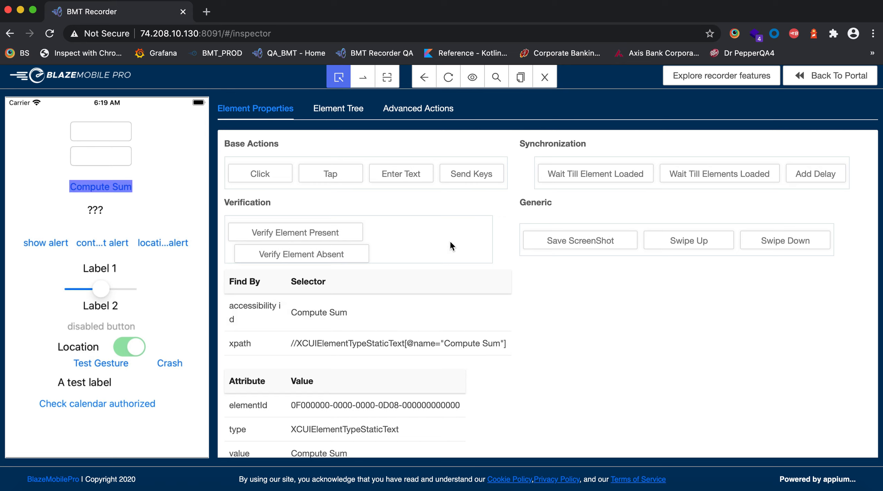
Start recording with the generated code shown, and record a Wait Till Element Loaded action for the first number field
click(476, 82)
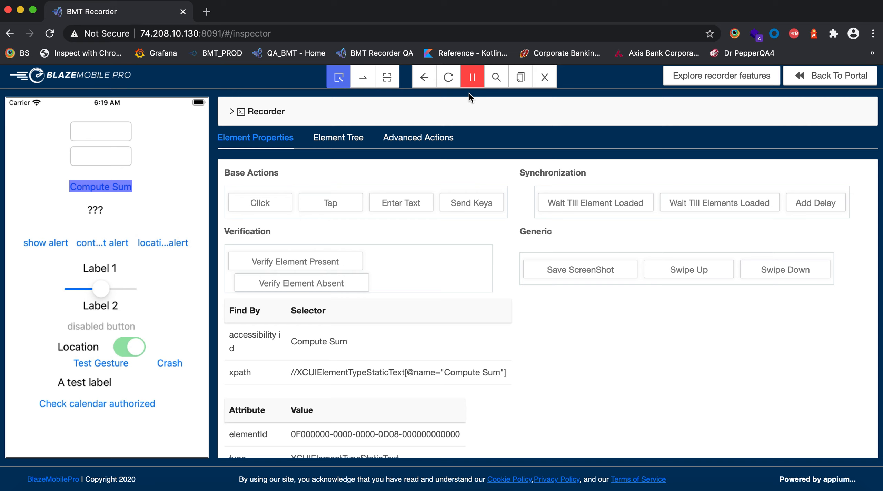
click(238, 112)
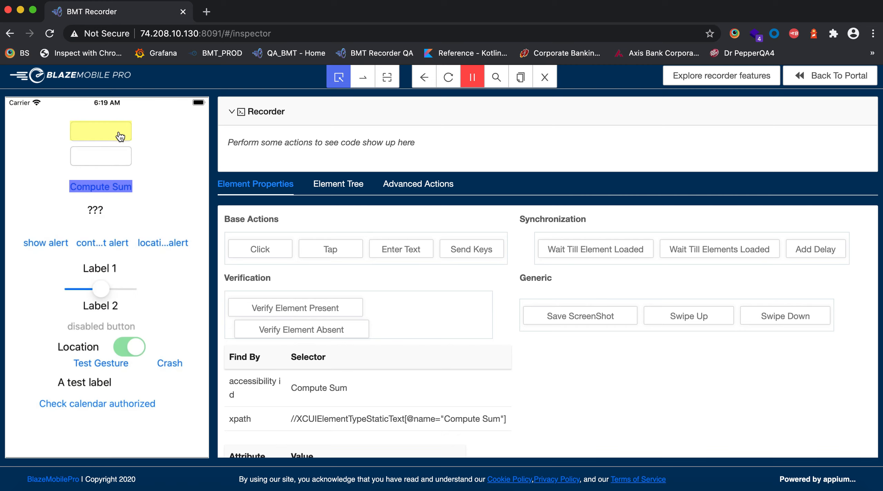
click(101, 137)
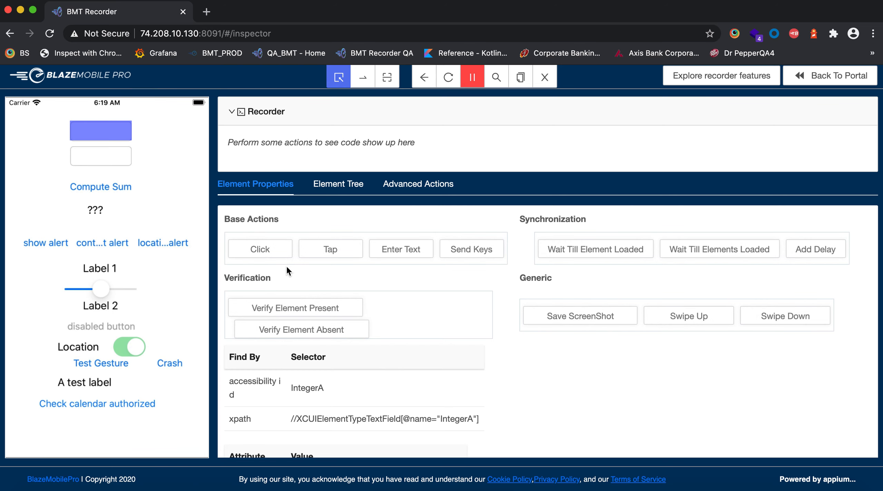
click(605, 253)
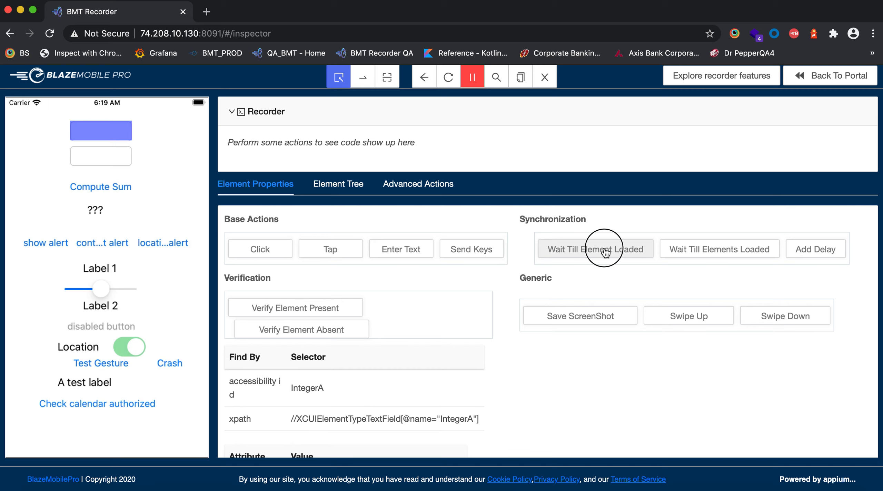
click(509, 148)
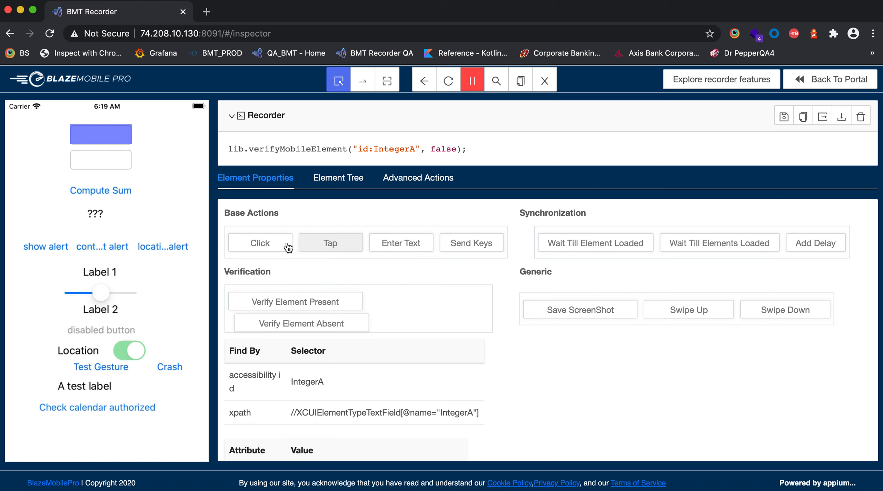
Record entering the text 10 in the first number field
click(408, 247)
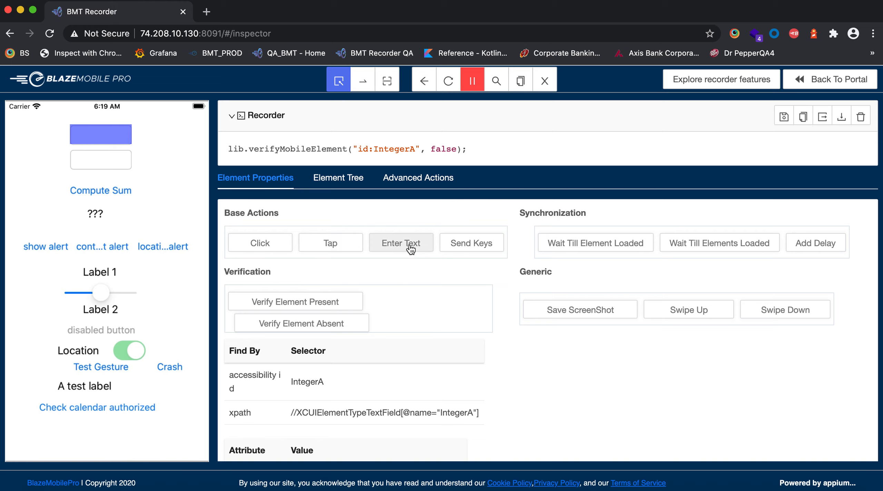
text(10)
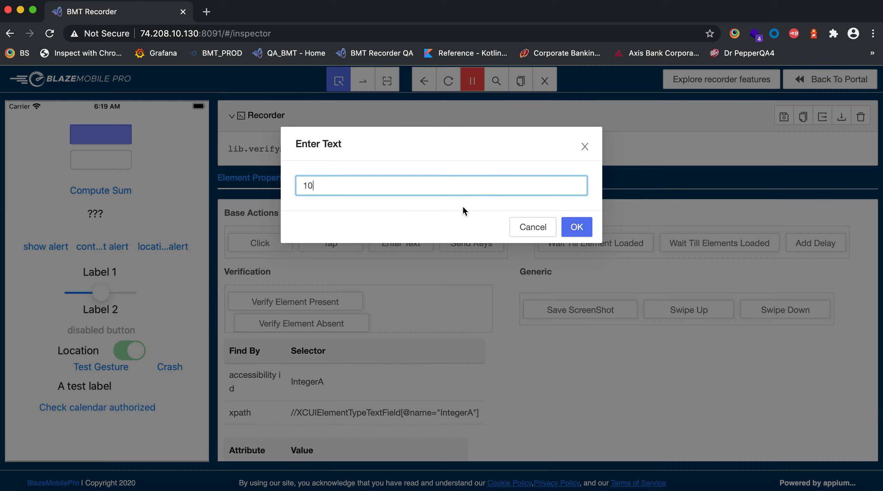
click(576, 226)
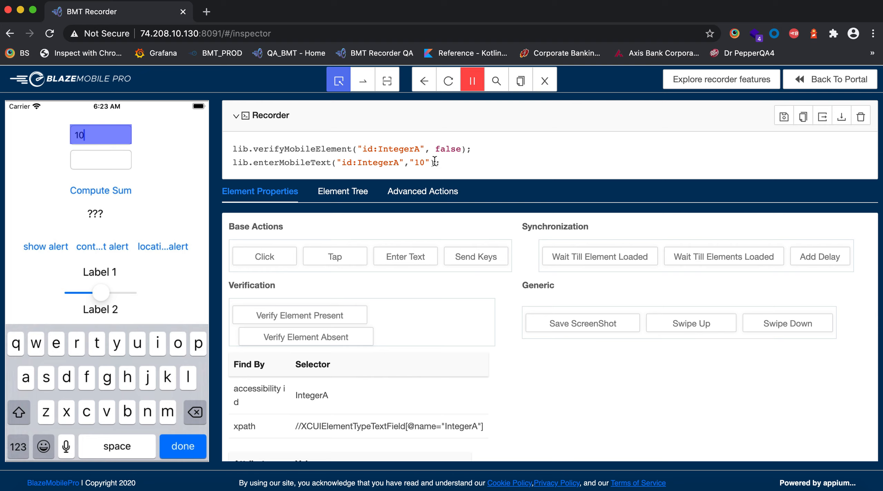
Record entering the text 40 in the second number field, followed by a saved screenshot
click(121, 165)
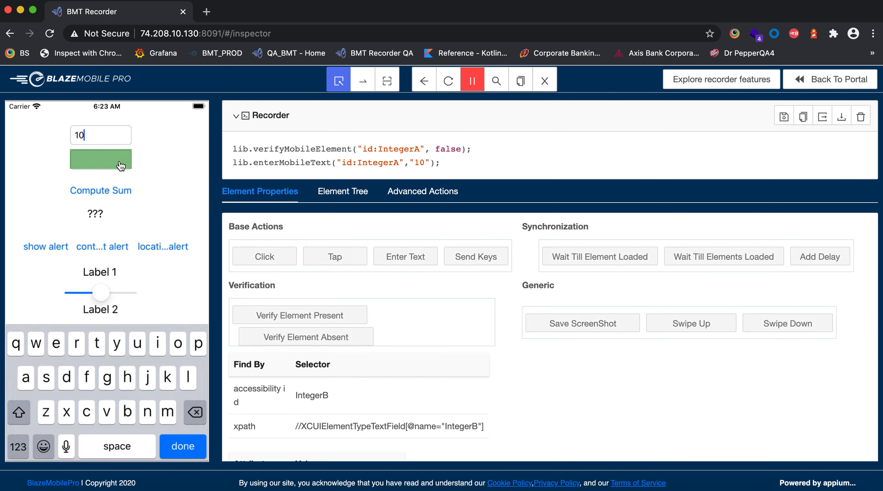
click(411, 257)
double_click(416, 186)
text(40)
click(576, 227)
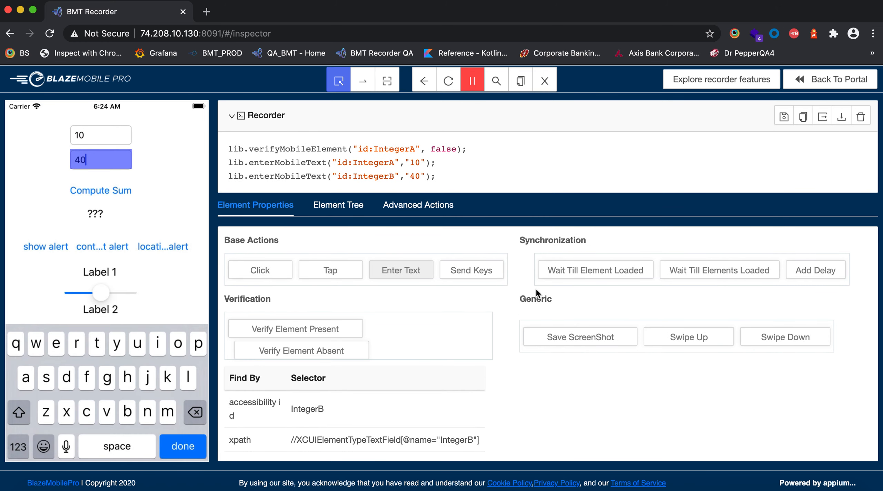
click(592, 339)
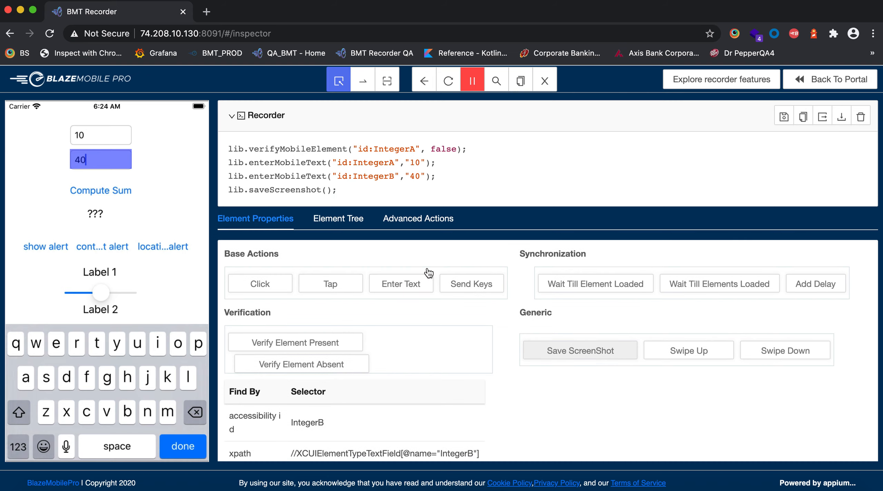
Record a Click action on Compute Sum and a Verify Element Present check on the answer label
click(104, 198)
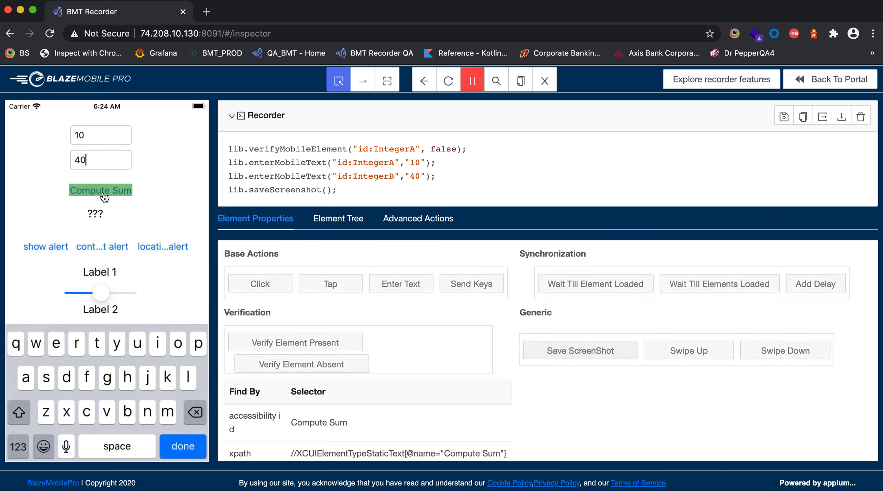
click(268, 287)
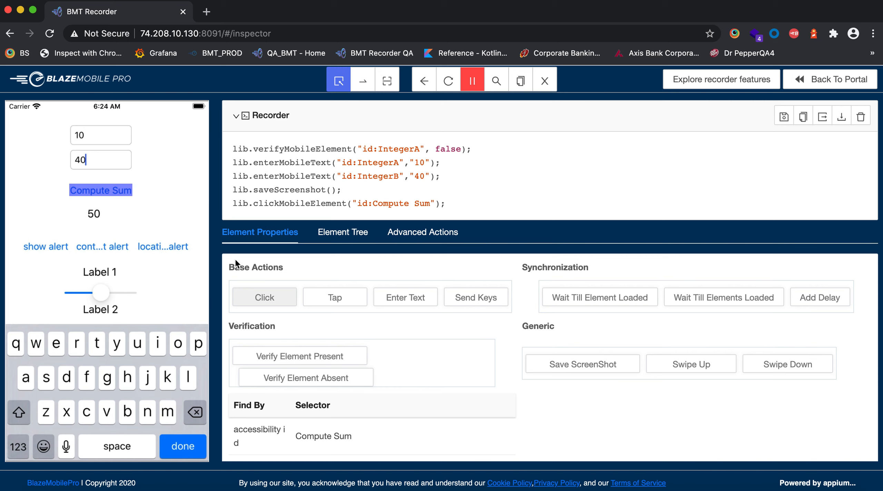
click(96, 218)
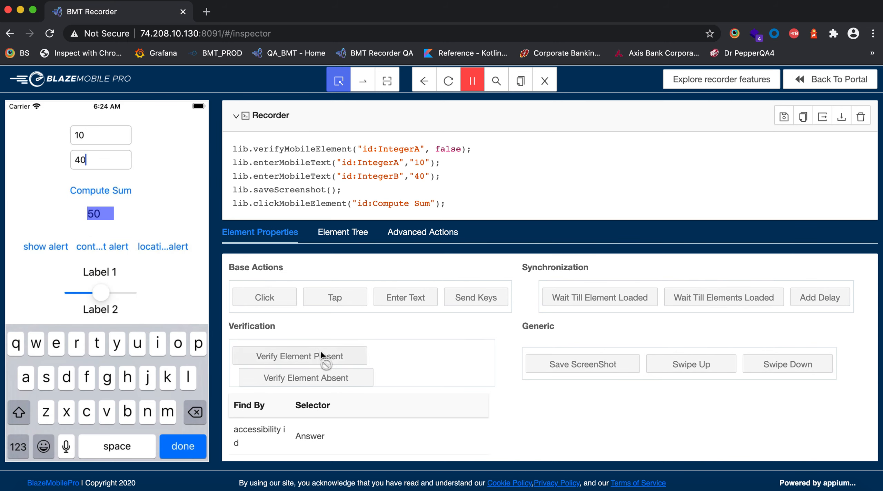
click(302, 358)
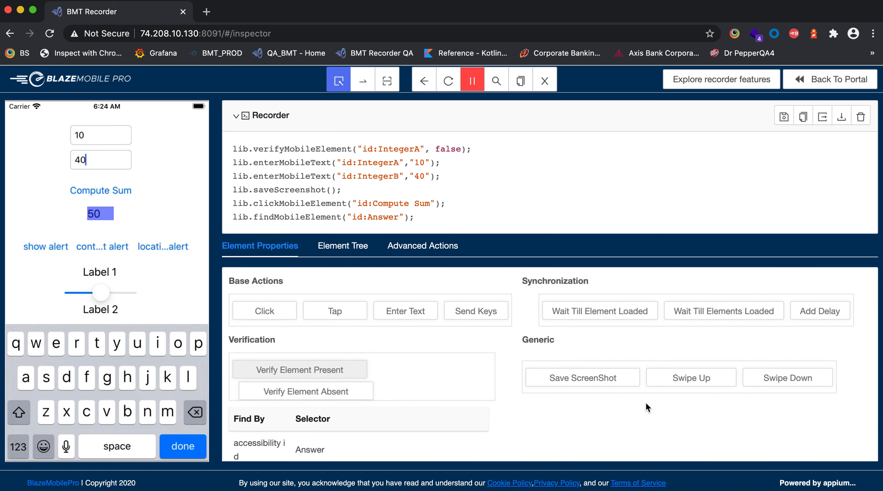
Add a delay of 2000 milliseconds and a saved screenshot to the recorded script
click(814, 316)
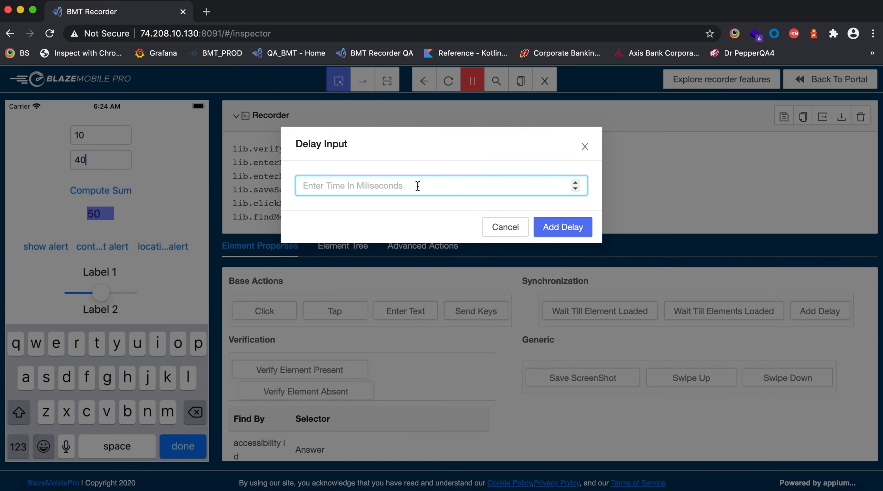
text(2000)
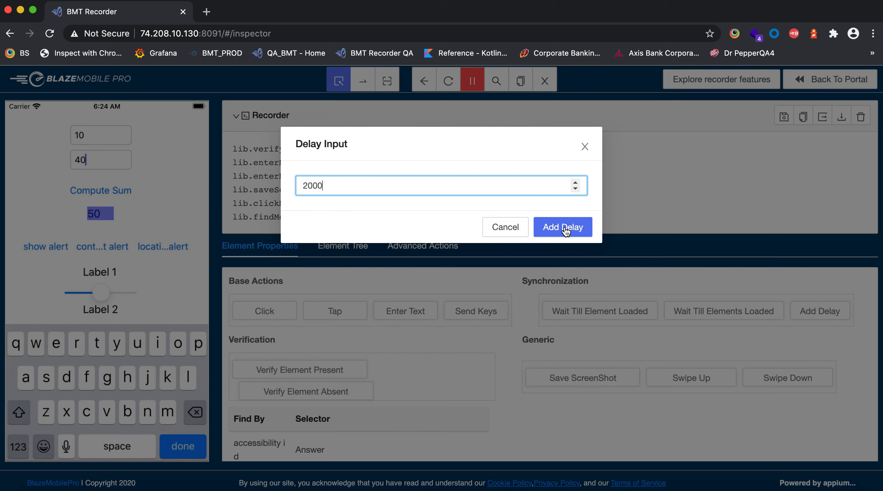
click(564, 227)
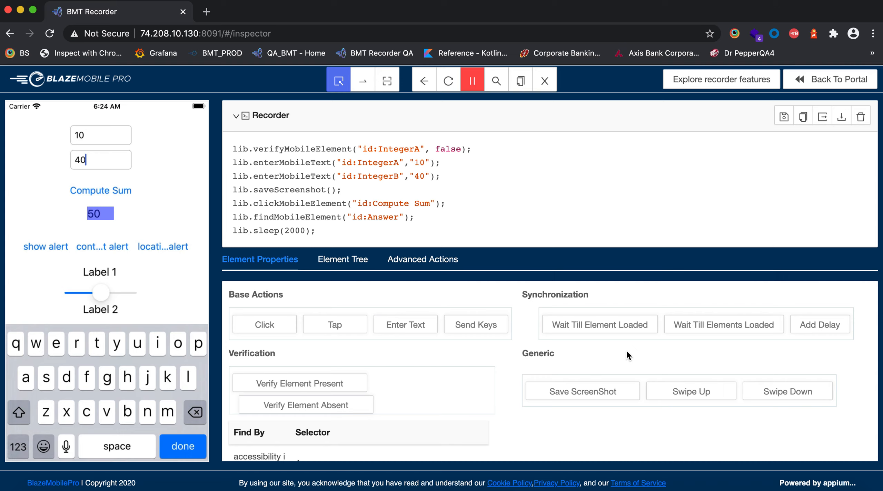
click(592, 397)
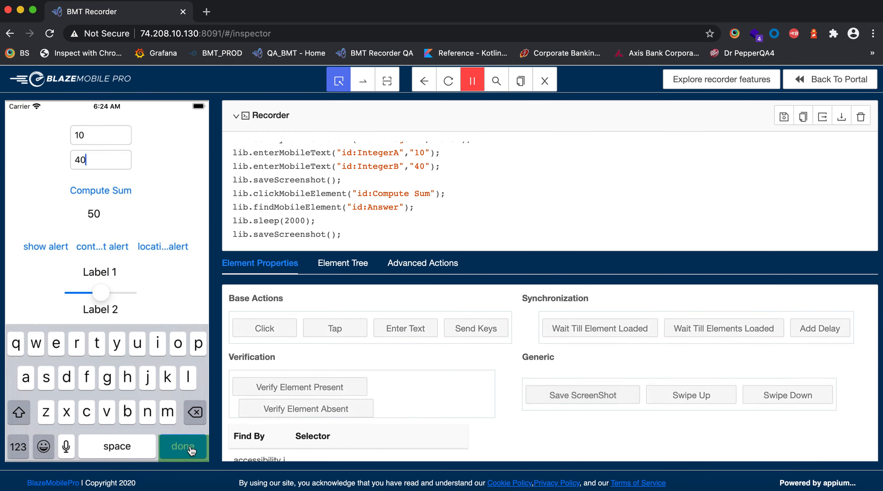
Record Click actions on the phone keyboard's done key and on the show alert element
click(265, 332)
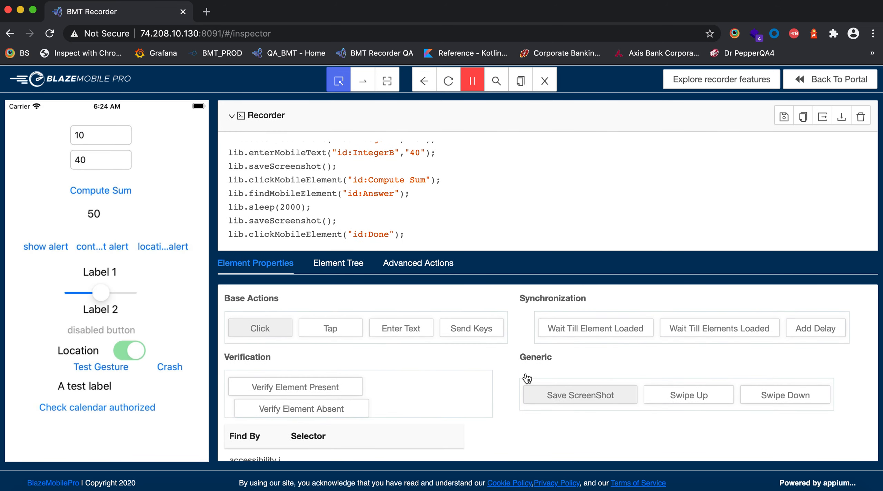
click(41, 251)
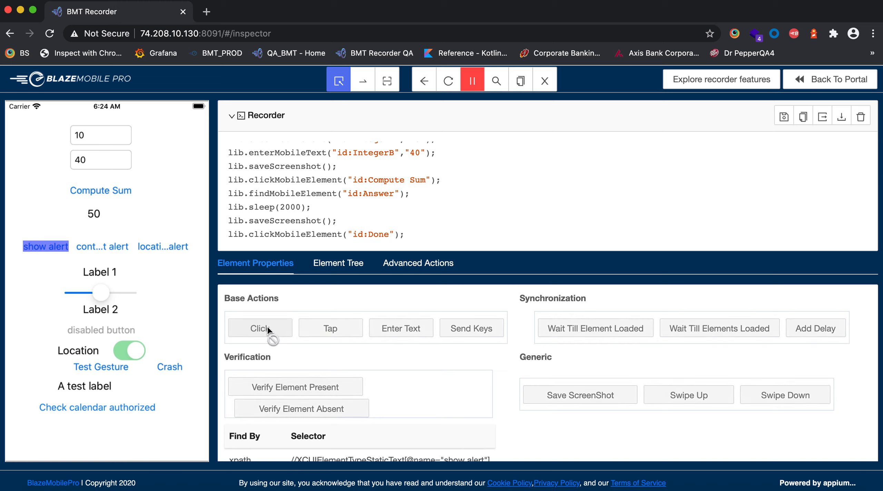
click(274, 334)
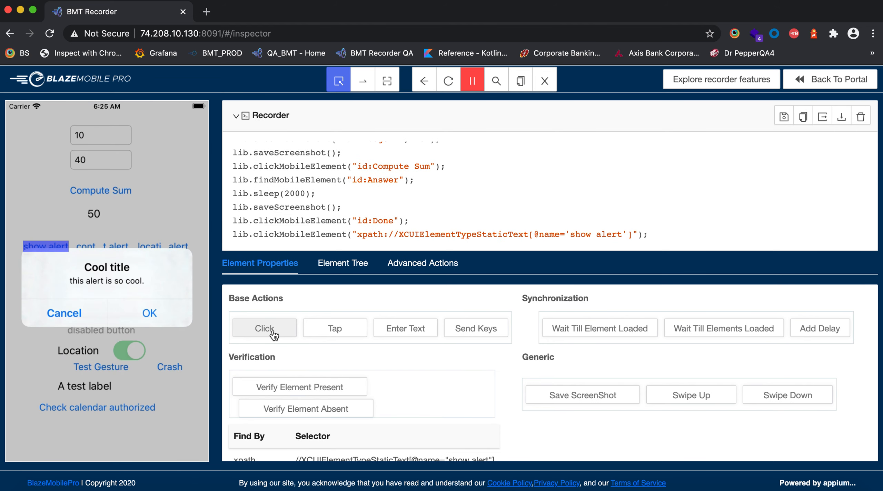
Record a saved screenshot of the open alert and a Verify Element Present check on its OK button
click(592, 400)
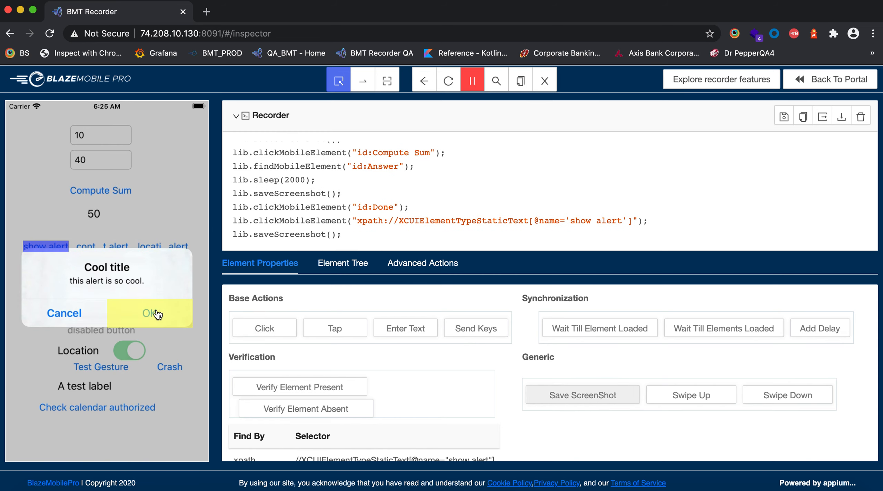
click(157, 315)
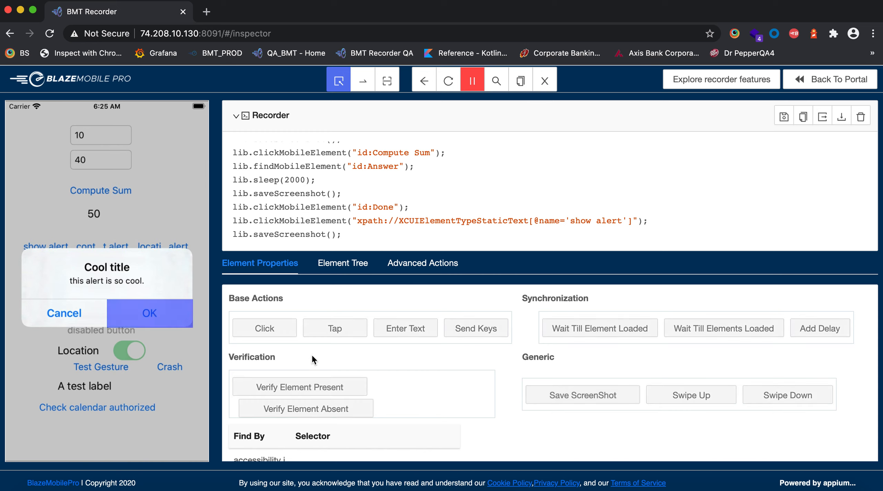
click(318, 392)
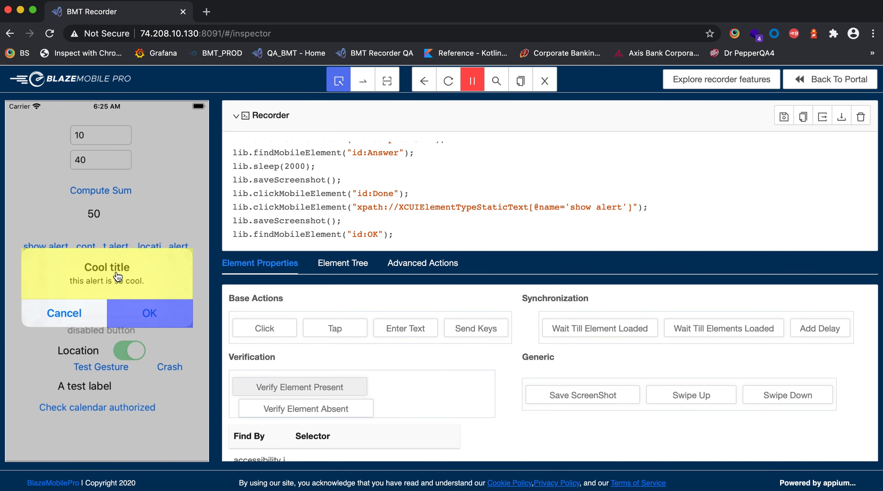
Record Verify Element Present checks on the alert's "Cool title" heading and its "this alert is so cool." message
click(119, 275)
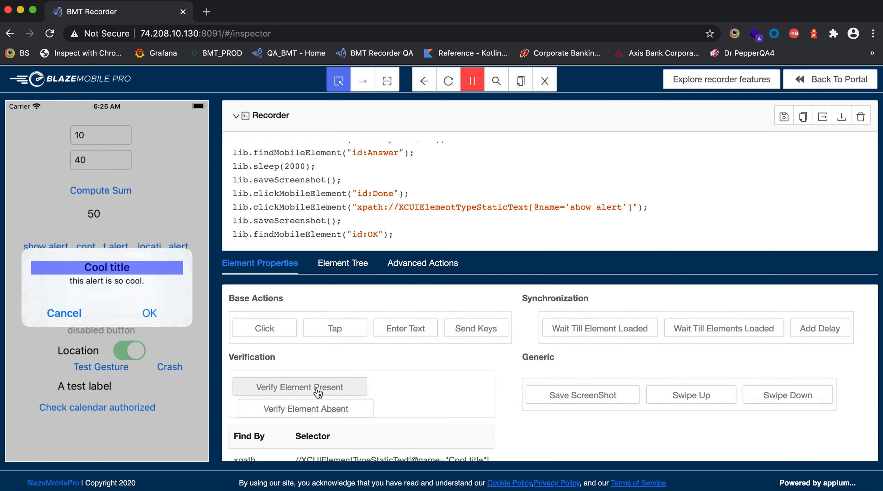
click(327, 393)
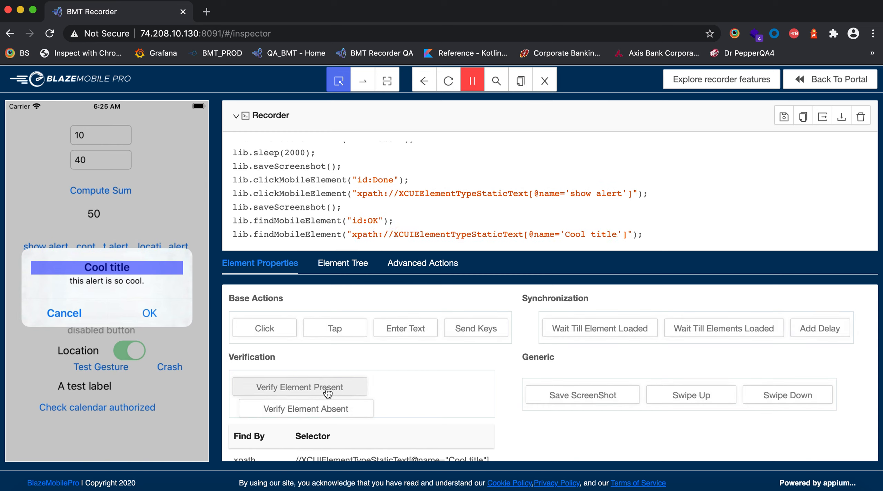
click(126, 282)
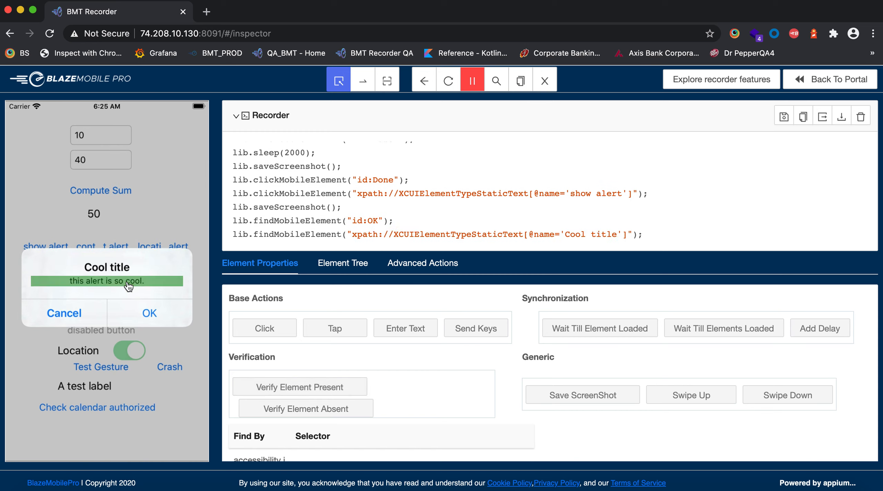
click(304, 392)
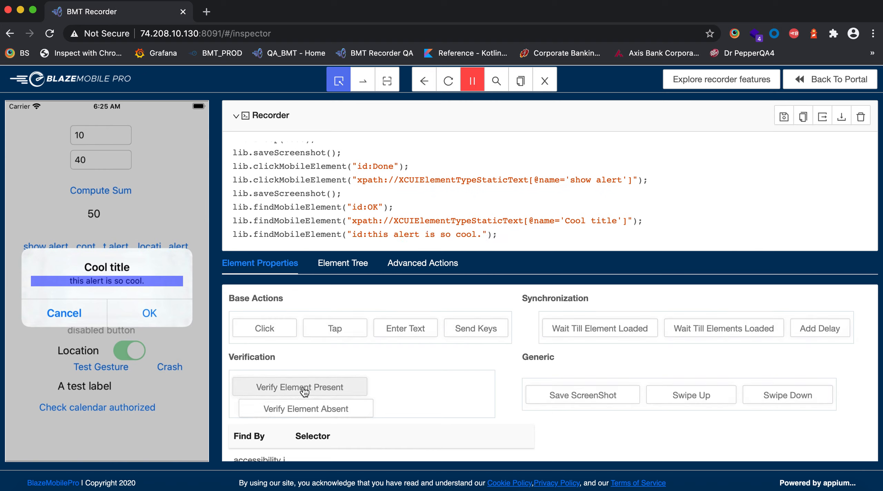
Record a Click action on the alert's OK button, followed by a 2000 millisecond delay and a saved screenshot
click(150, 317)
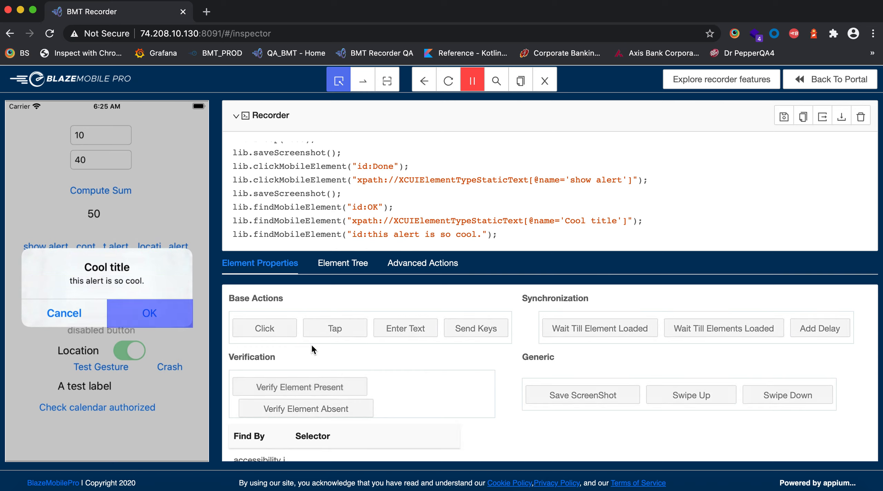
click(268, 332)
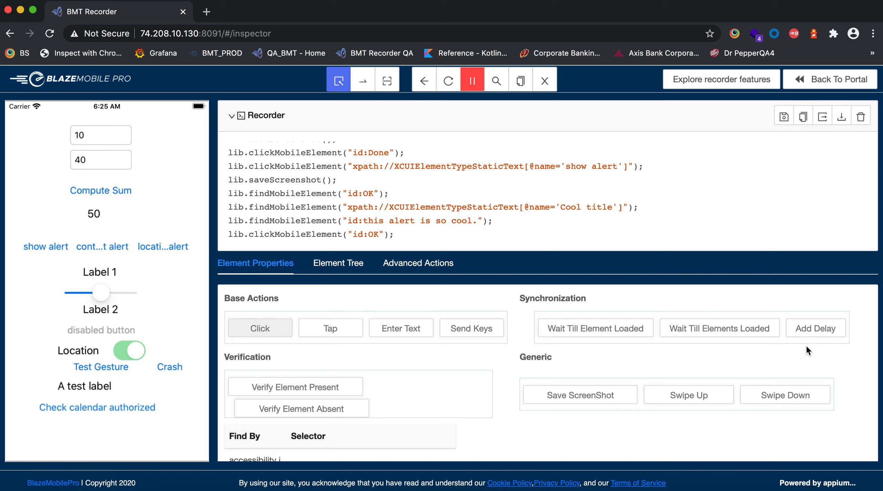
click(797, 326)
click(563, 227)
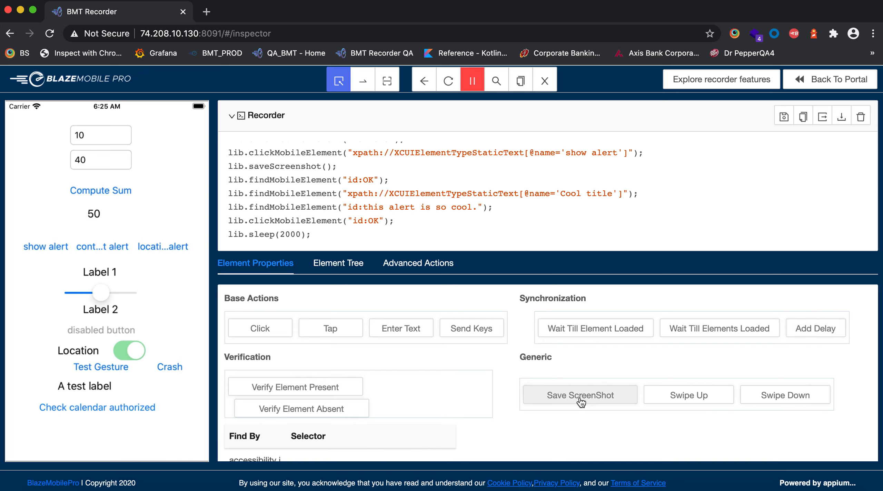
click(581, 402)
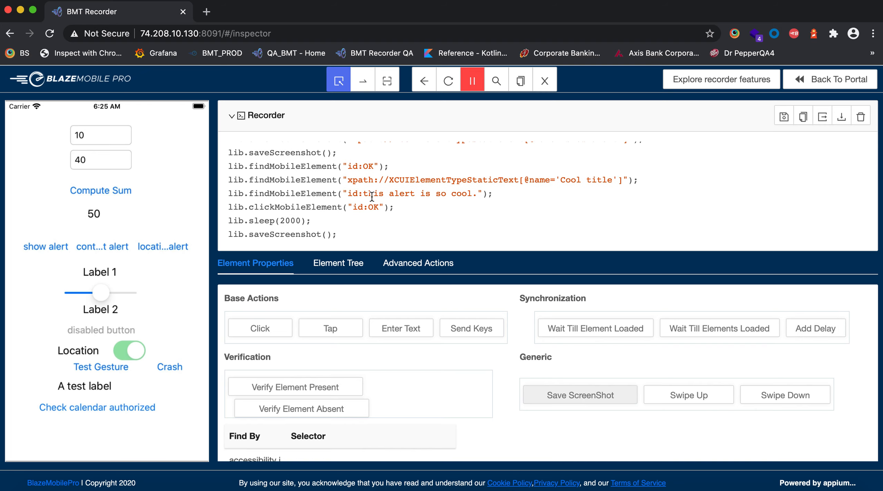
Review the recorded script from its beginning and save it as a test in the BlazeMobilePro portal
scroll(367, 182, up, 5)
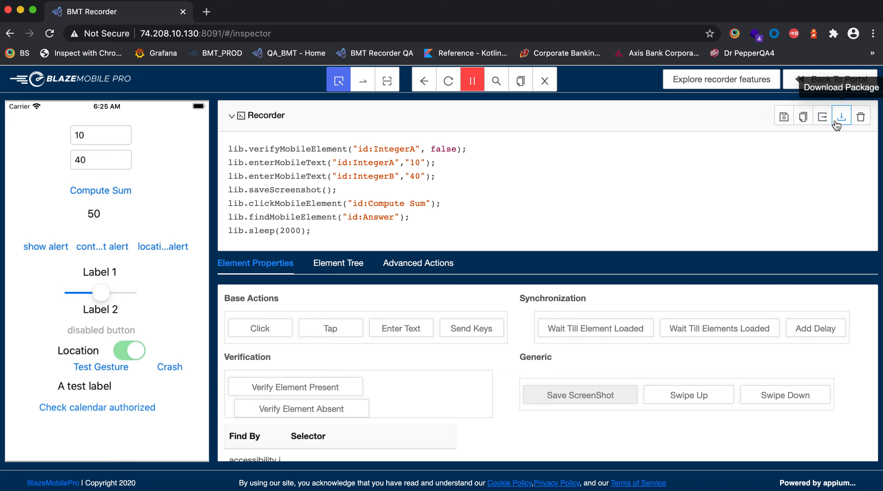
click(784, 119)
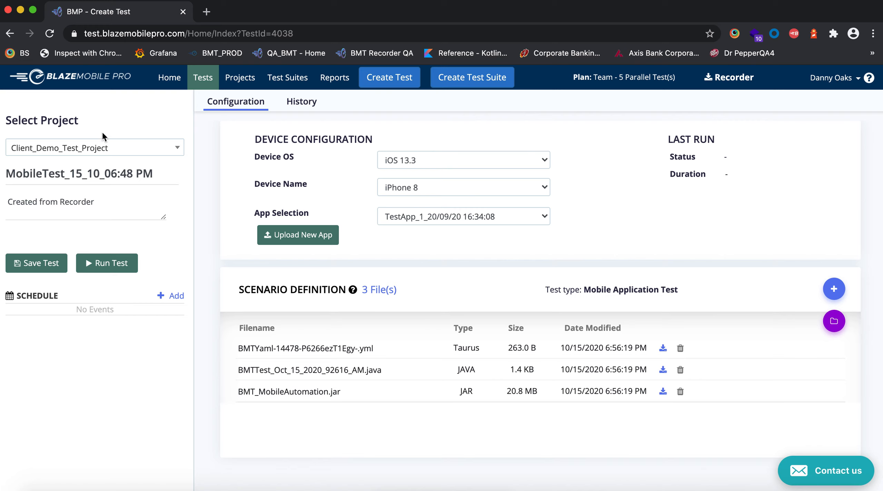
Assign the test to the iOS_Sample_App project, rename it DemoIOSTest and save it
click(140, 151)
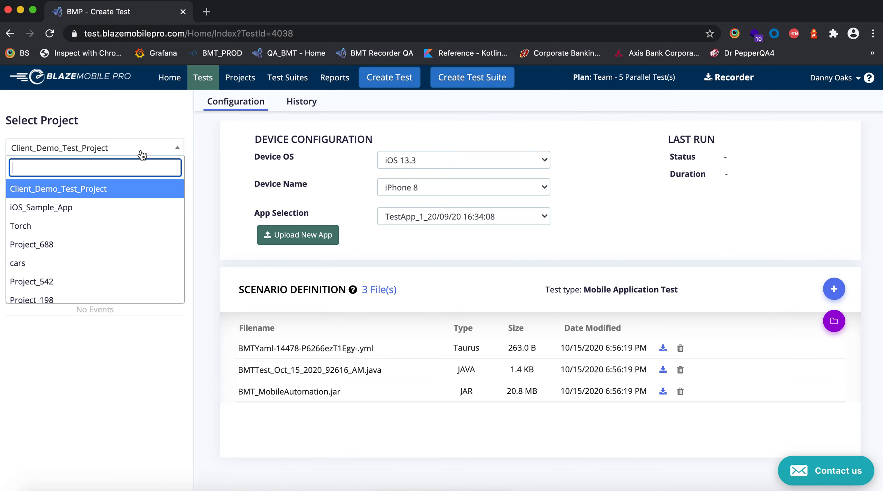
click(123, 213)
triple_click(130, 176)
text(DemoIOSTest)
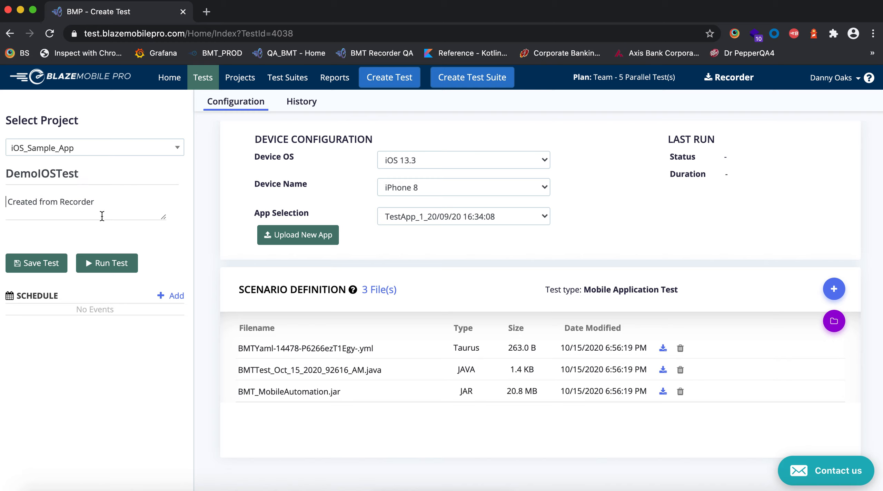
click(49, 264)
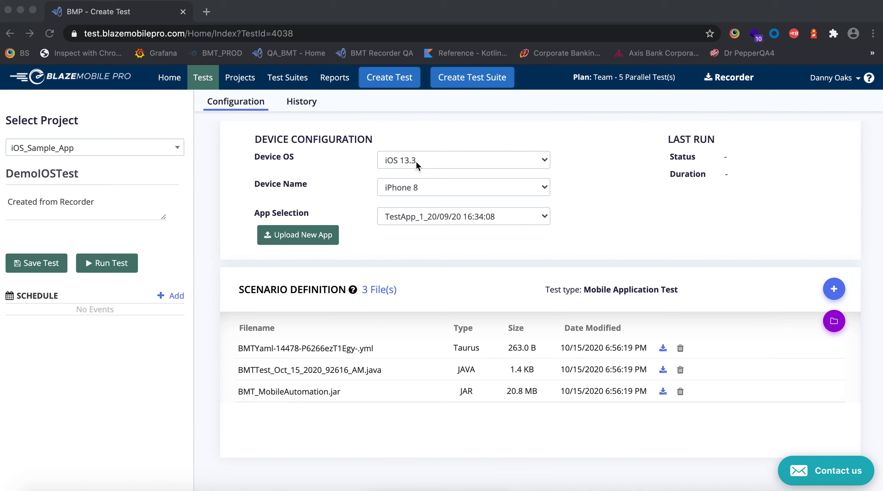
Run the DemoIOSTest test and open the report of that run
click(107, 264)
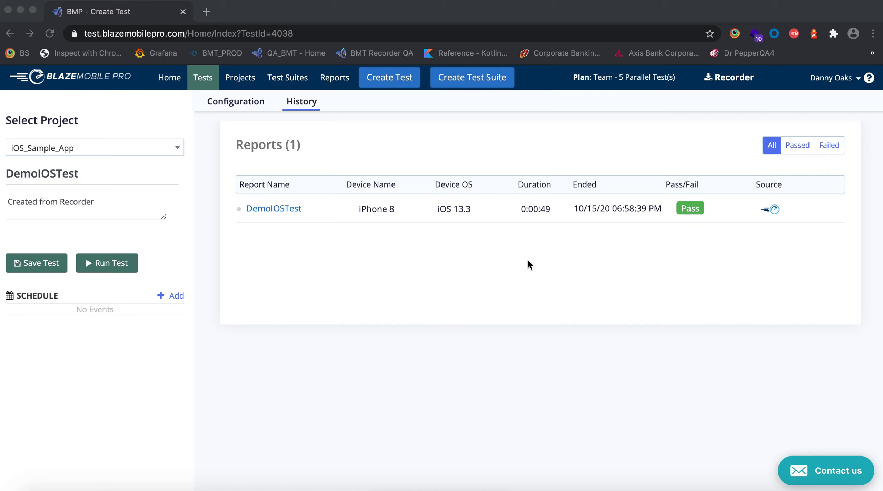
click(278, 208)
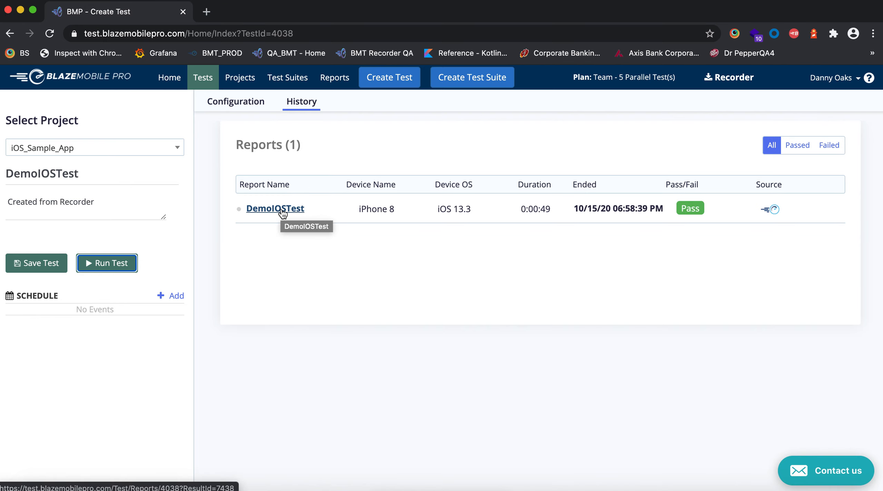
click(282, 210)
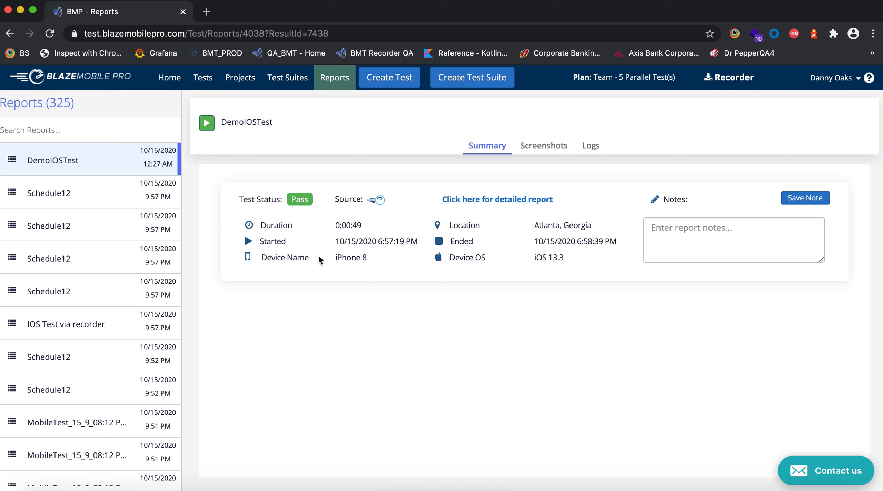
Examine the report summary's start and end times, duration and location
double_click(364, 241)
click(565, 252)
double_click(358, 225)
double_click(548, 226)
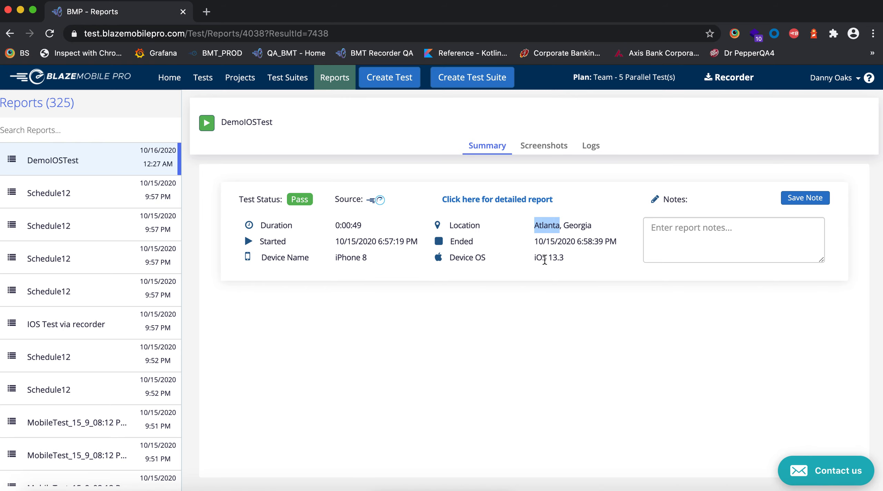
Browse through the screenshots captured during the DemoIOSTest run
click(553, 149)
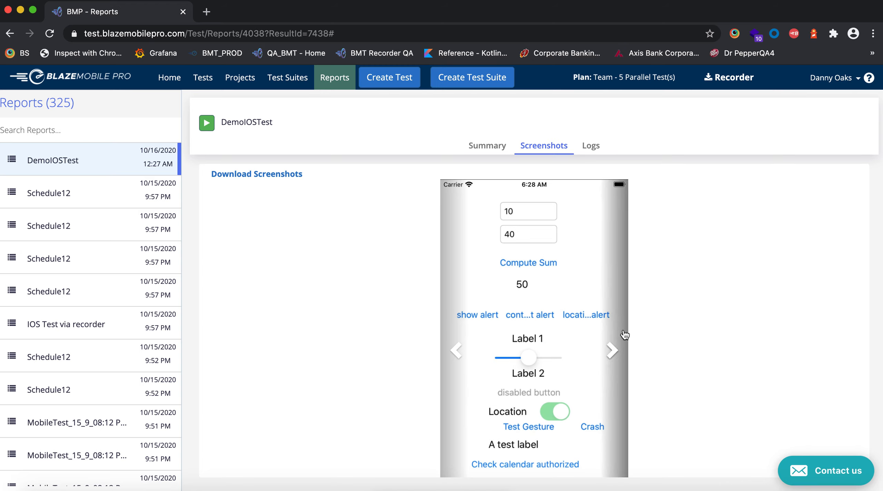
click(613, 352)
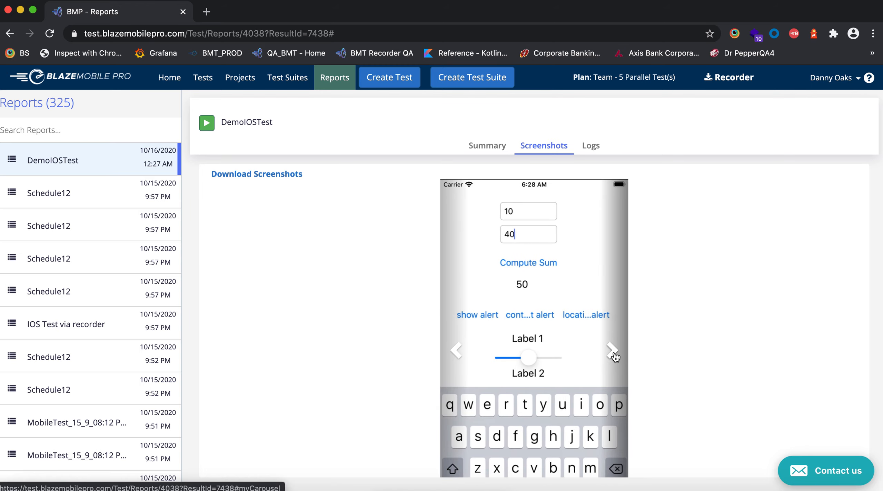
click(615, 355)
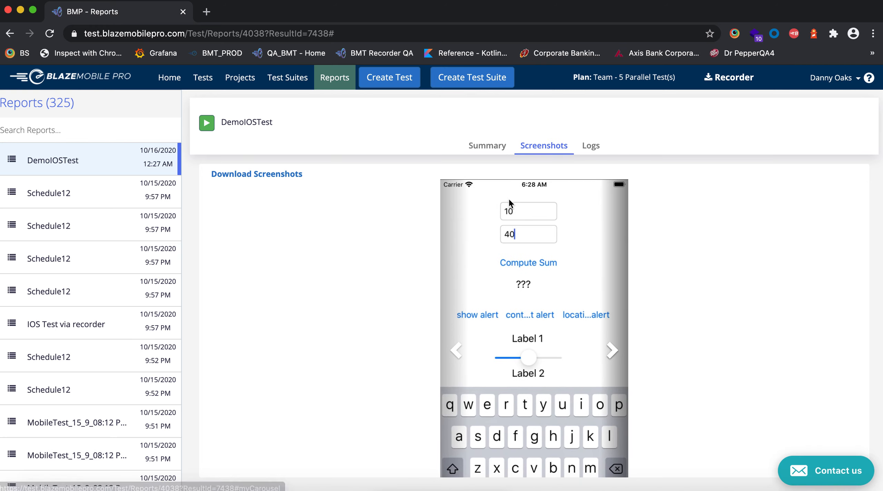
click(614, 354)
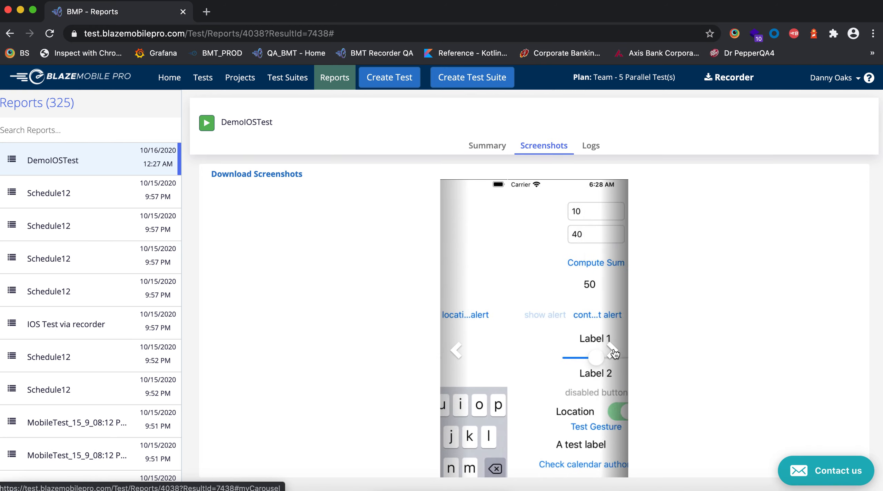
click(614, 353)
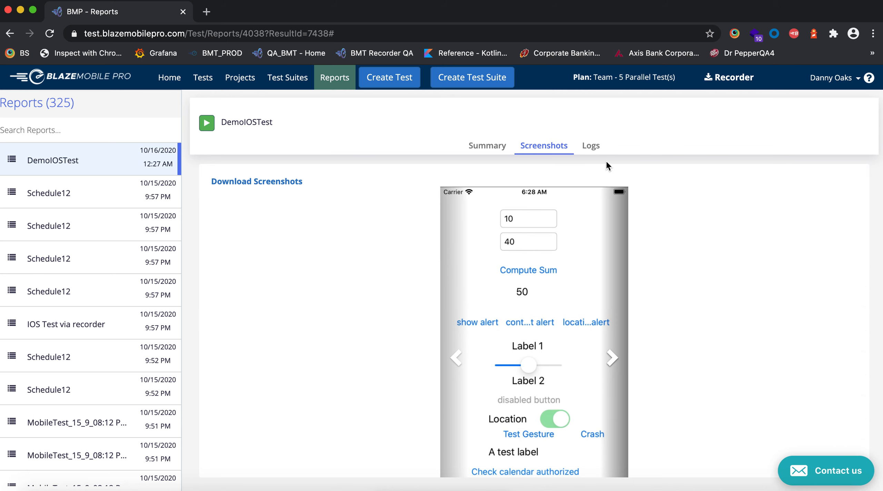
Display the report's logs and read through the Bzt.Log output
click(591, 147)
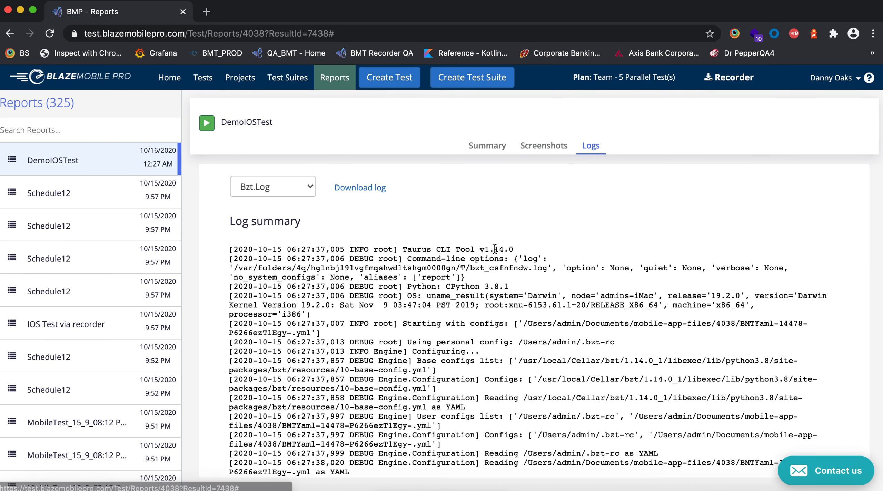
click(311, 189)
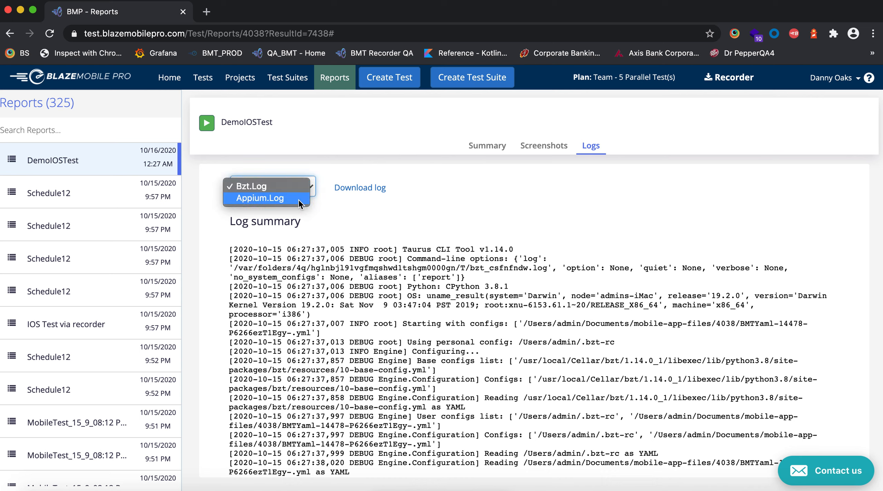
click(313, 198)
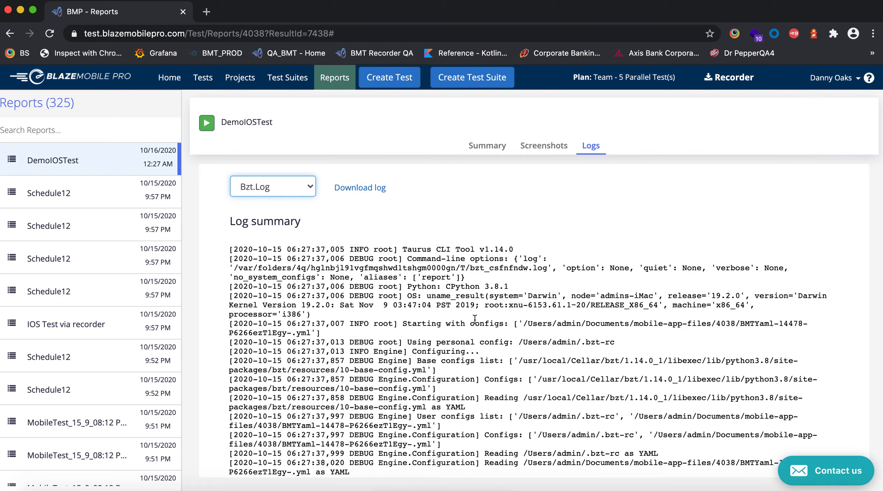
scroll(475, 319, down, 15)
scroll(474, 319, down, 20)
scroll(474, 319, down, 5)
scroll(474, 319, up, 10)
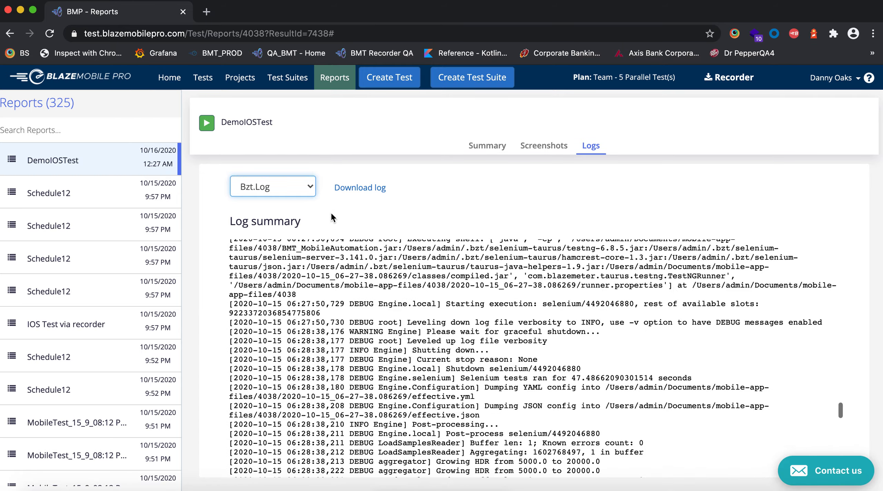
Switch the log view to Appium.Log and read through it to the end
click(306, 189)
click(292, 198)
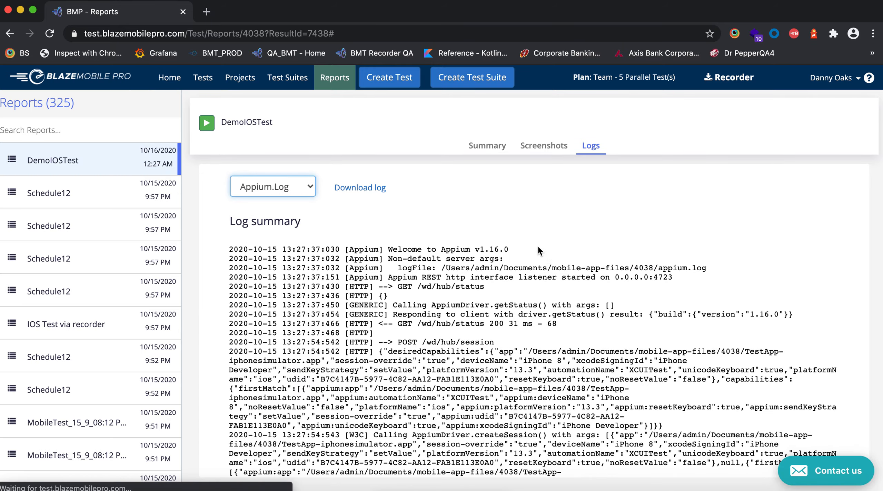
scroll(571, 331, down, 20)
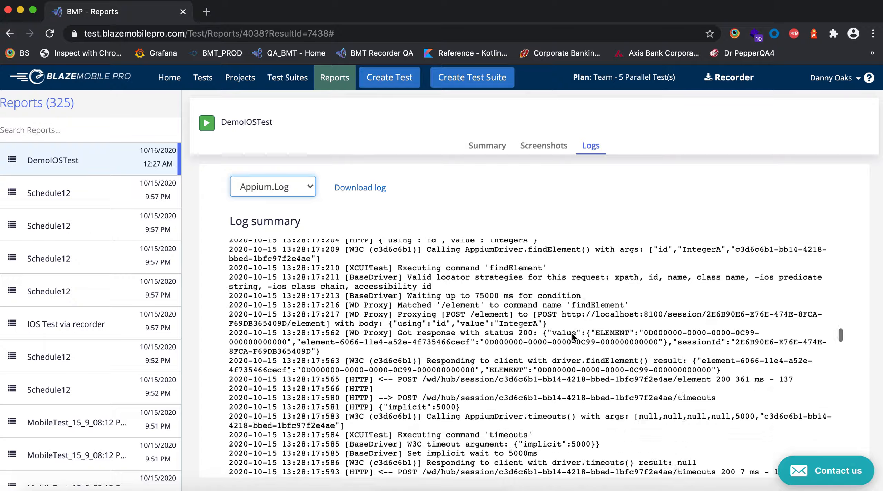
scroll(571, 334, down, 20)
scroll(572, 333, down, 10)
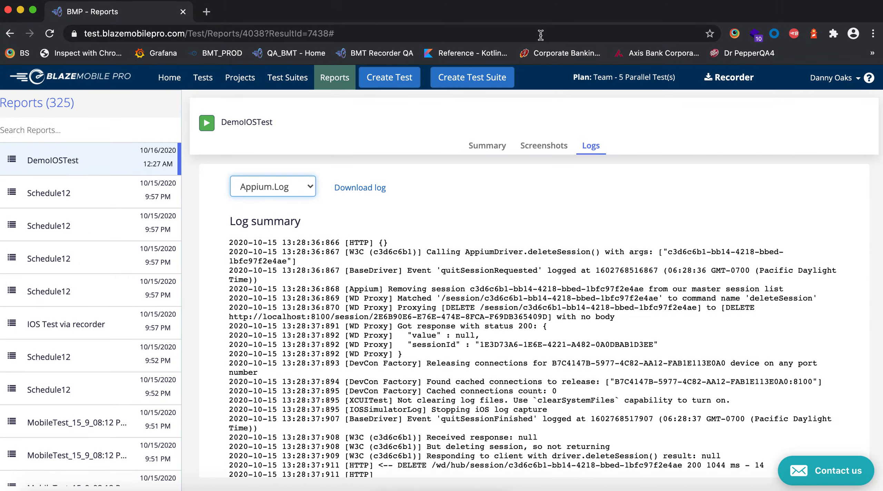
click(525, 0)
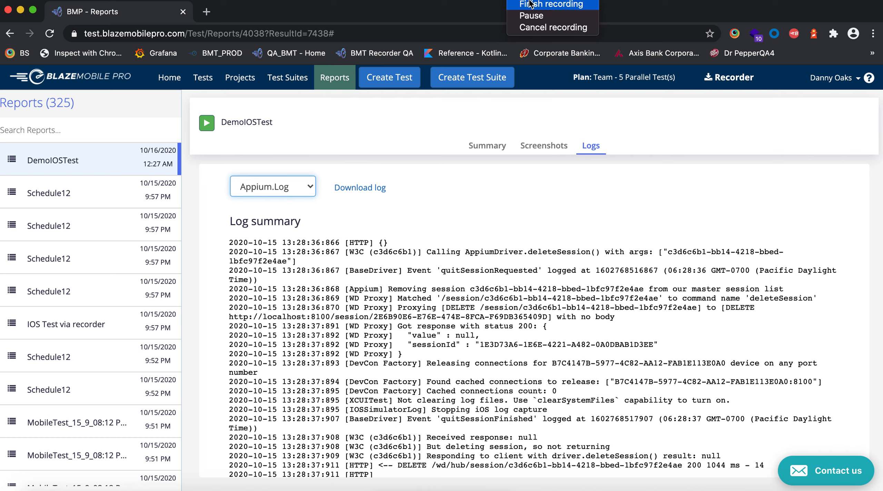